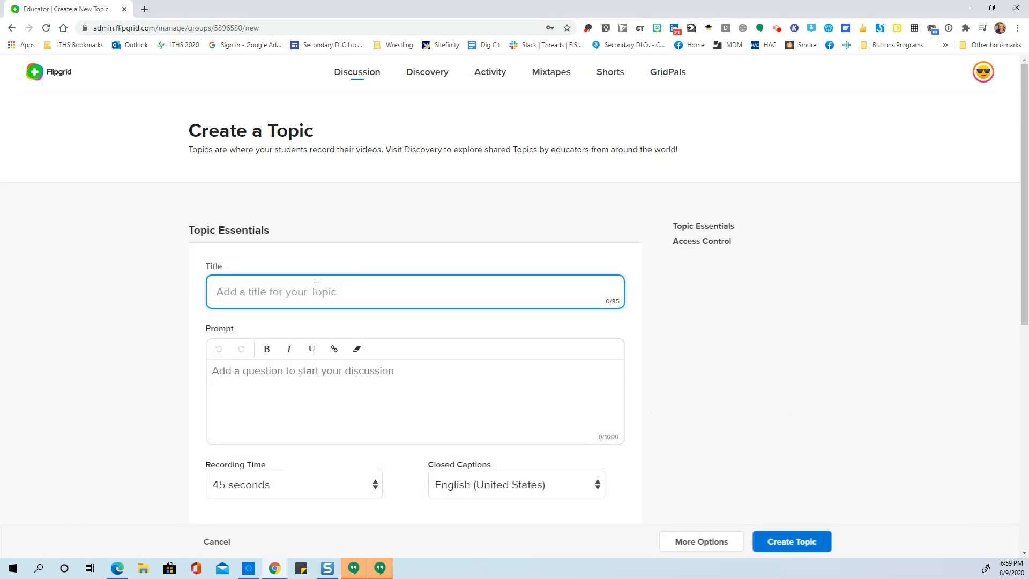
Title the new topic "Delete Me" and fill the prompt with the placeholder text "ksjsdhflkasdudhf;alKSUEH".
text(Delete Me)
click(315, 377)
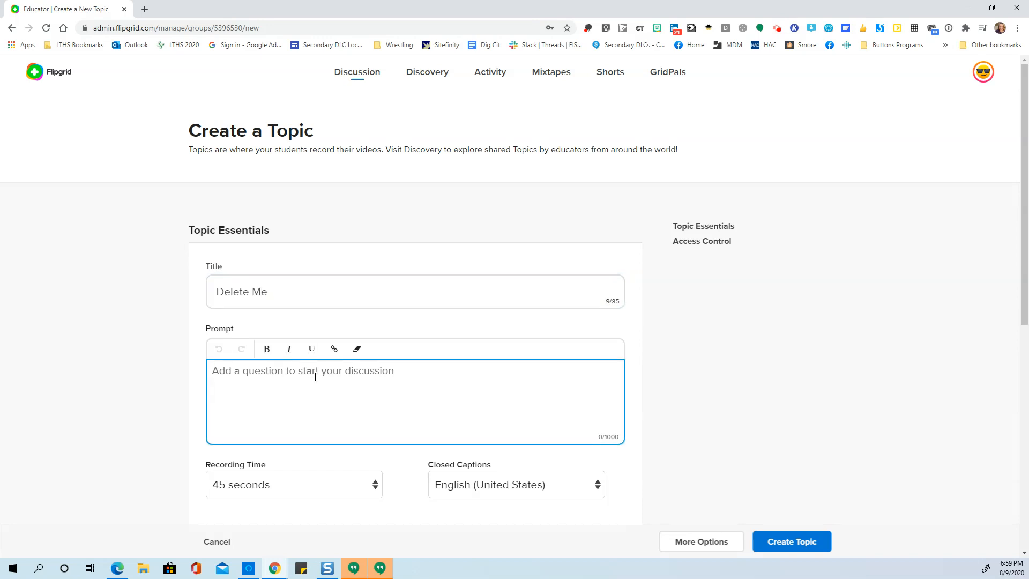
text(ksjsdhflkasdudhf;alKSUEH)
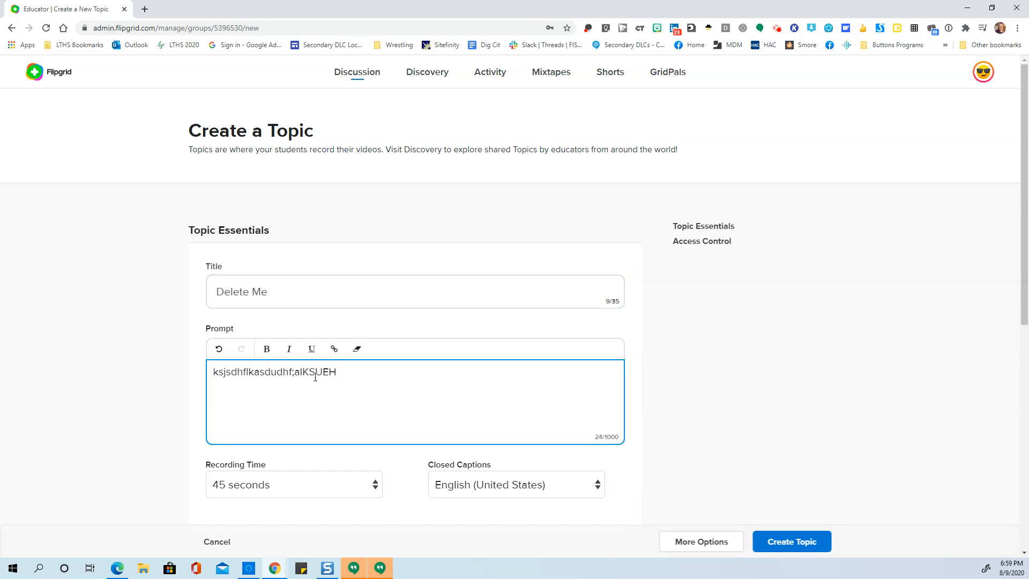
Review the topic's recording time choices, closed captions, video moderation setting and the media resources that can be added.
scroll(391, 328, down, 2)
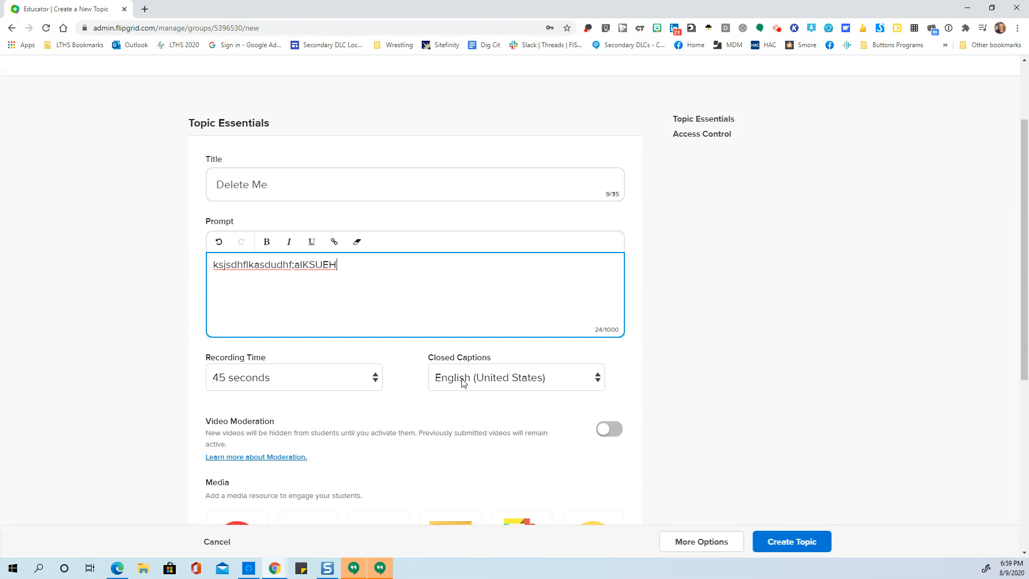
click(336, 379)
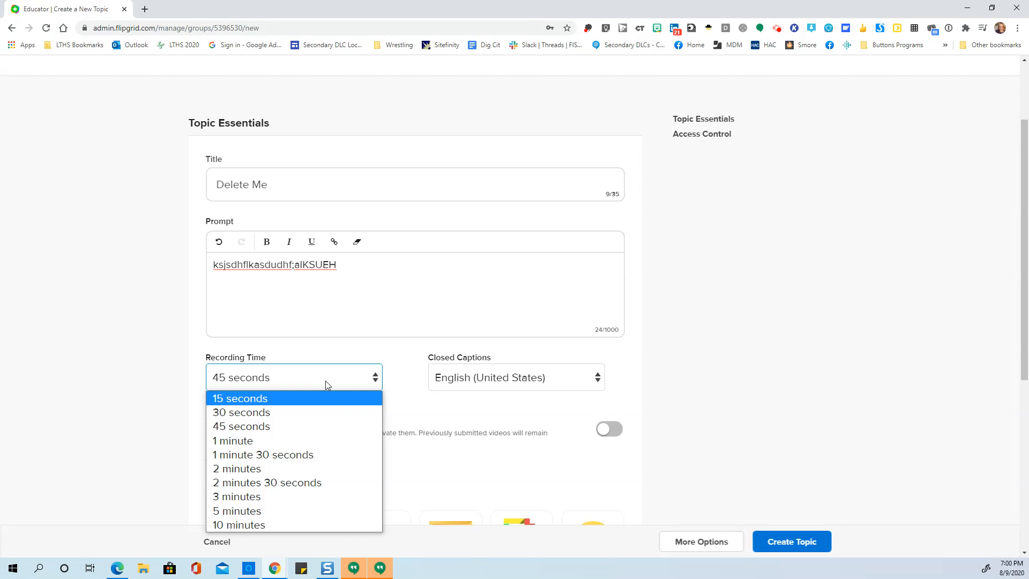
click(326, 384)
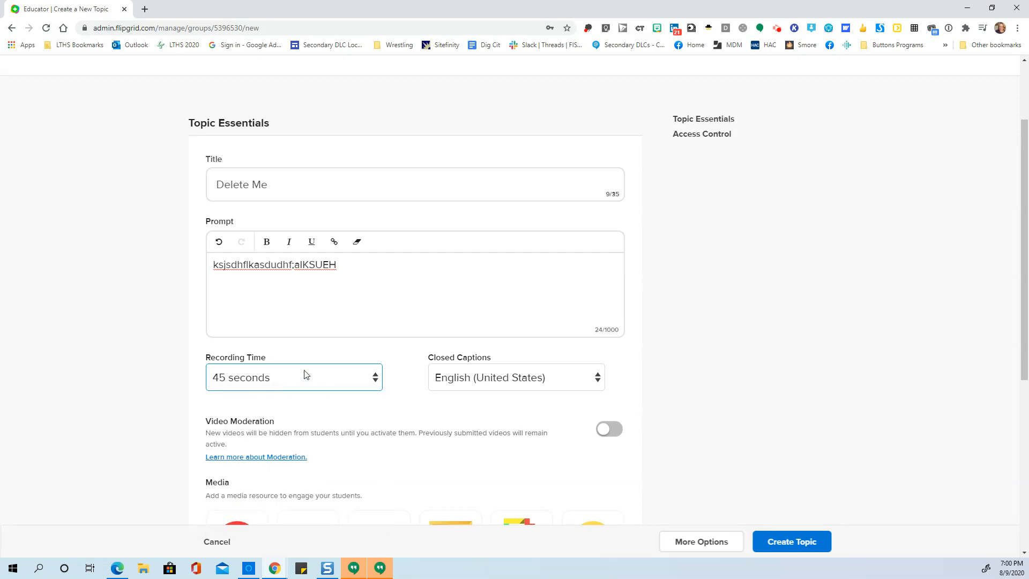
scroll(369, 423, down, 1)
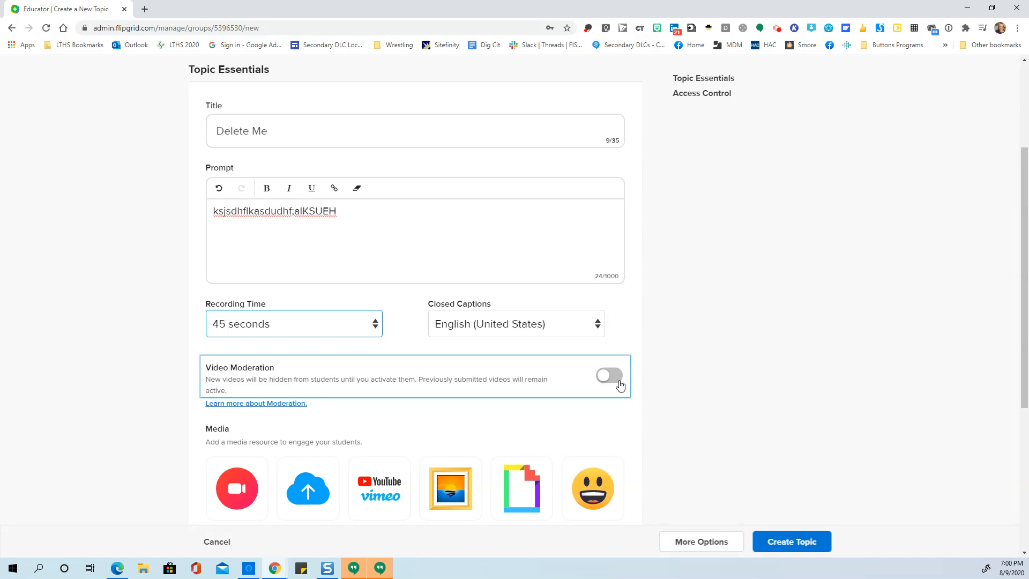
scroll(593, 382, down, 1)
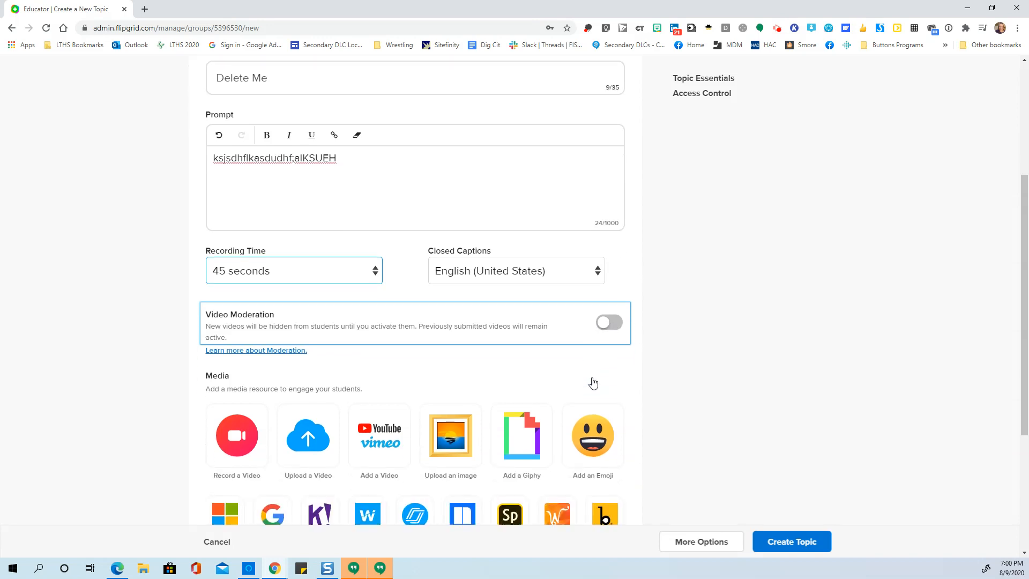
scroll(593, 383, down, 3)
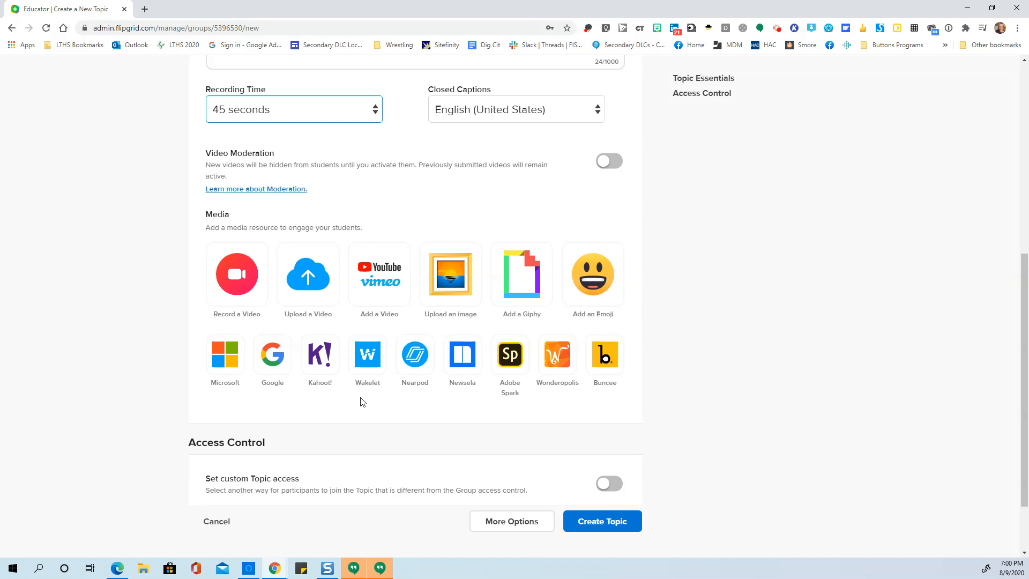
Turn on custom Topic access to view its private and public options, and switch it back off.
scroll(363, 401, down, 2)
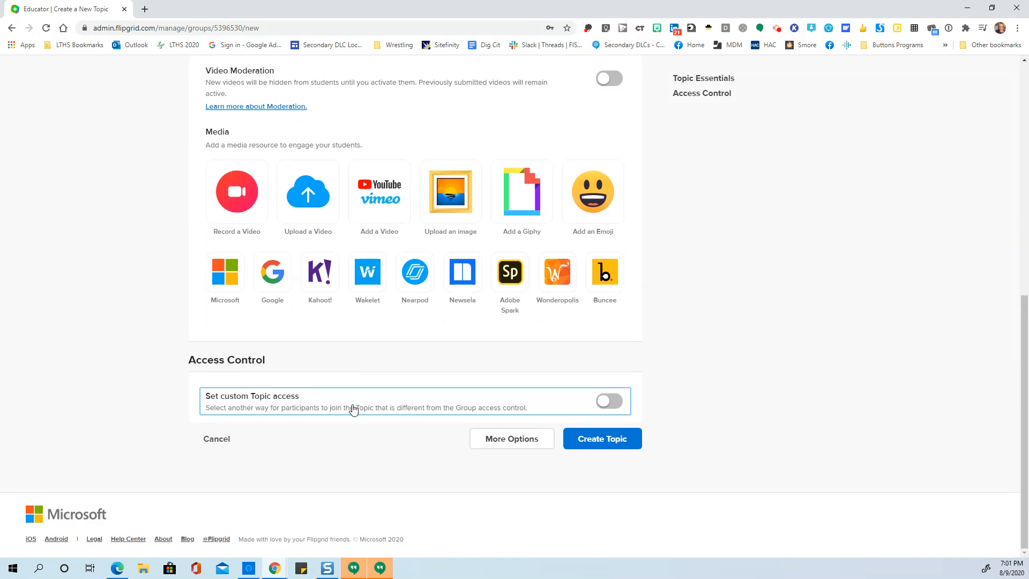
click(609, 402)
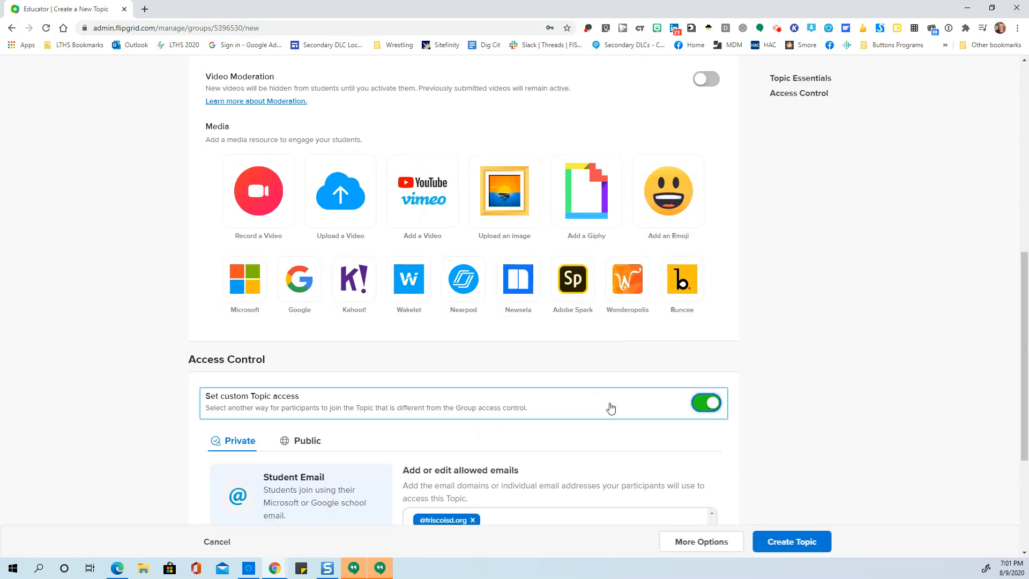
scroll(549, 399, down, 3)
scroll(549, 399, down, 1)
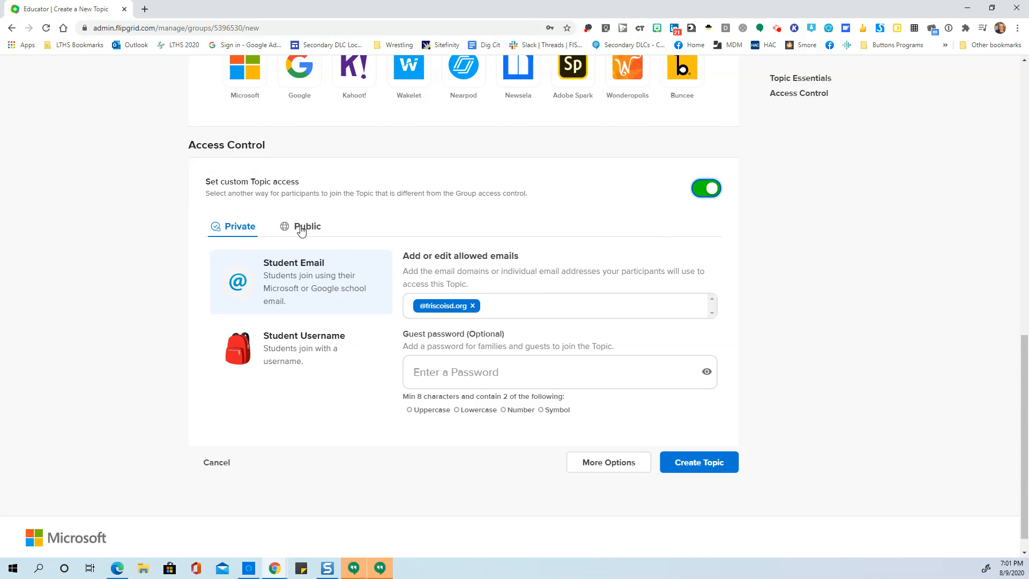
click(706, 189)
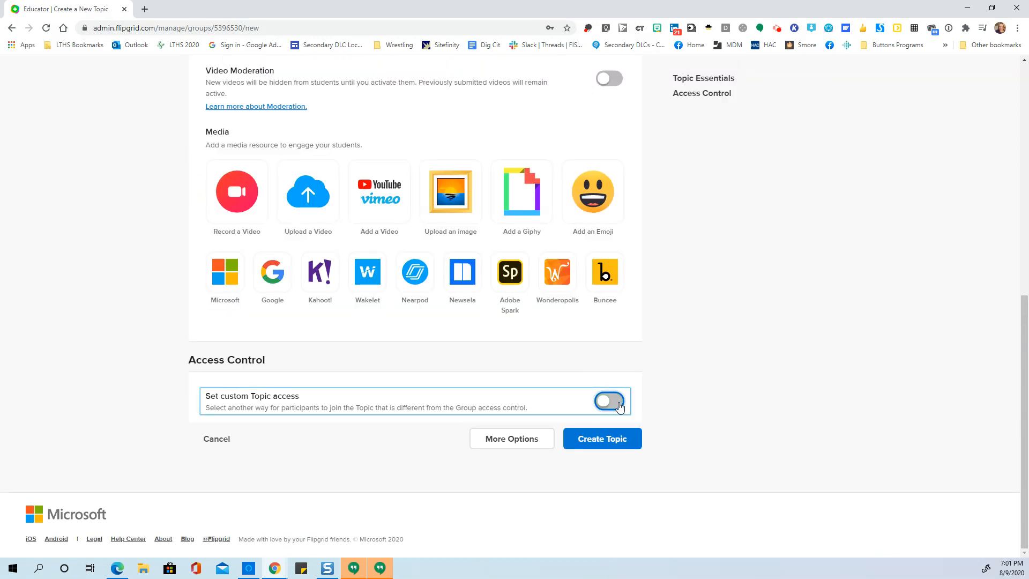
Reveal the additional topic options and view the choices for the topic's status without changing it.
click(525, 442)
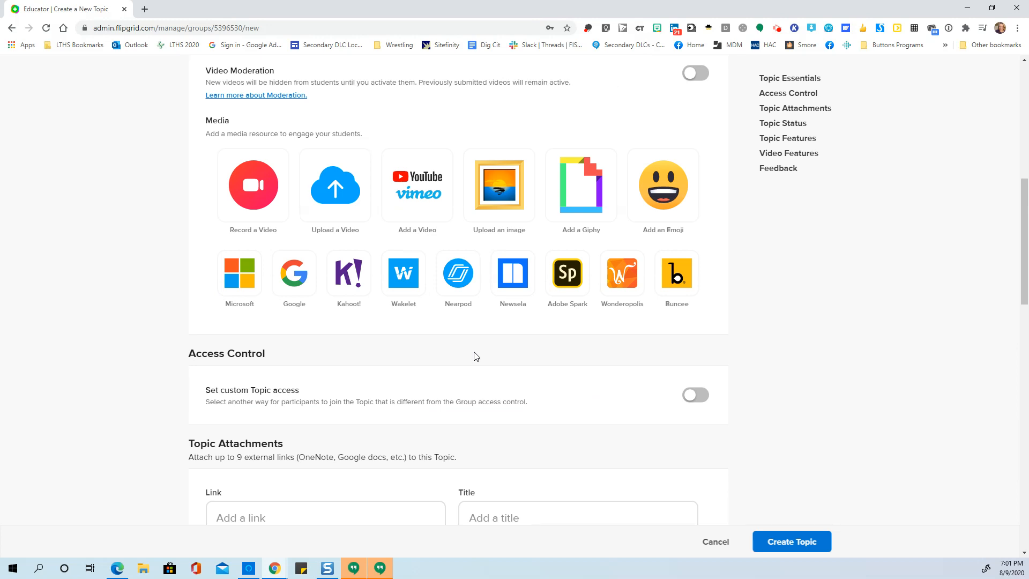
scroll(477, 357, down, 3)
scroll(474, 355, down, 2)
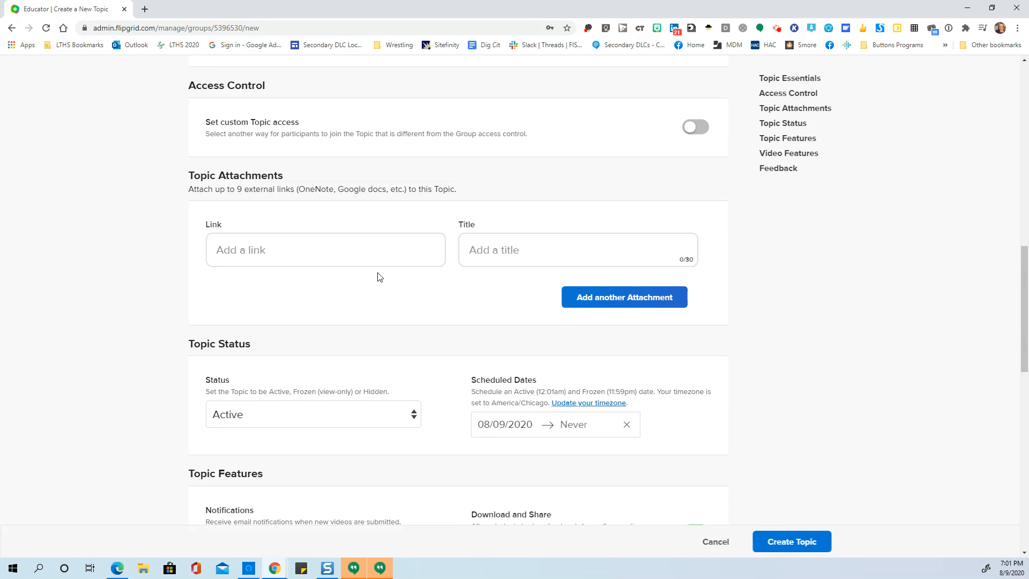
scroll(374, 298, down, 3)
click(335, 255)
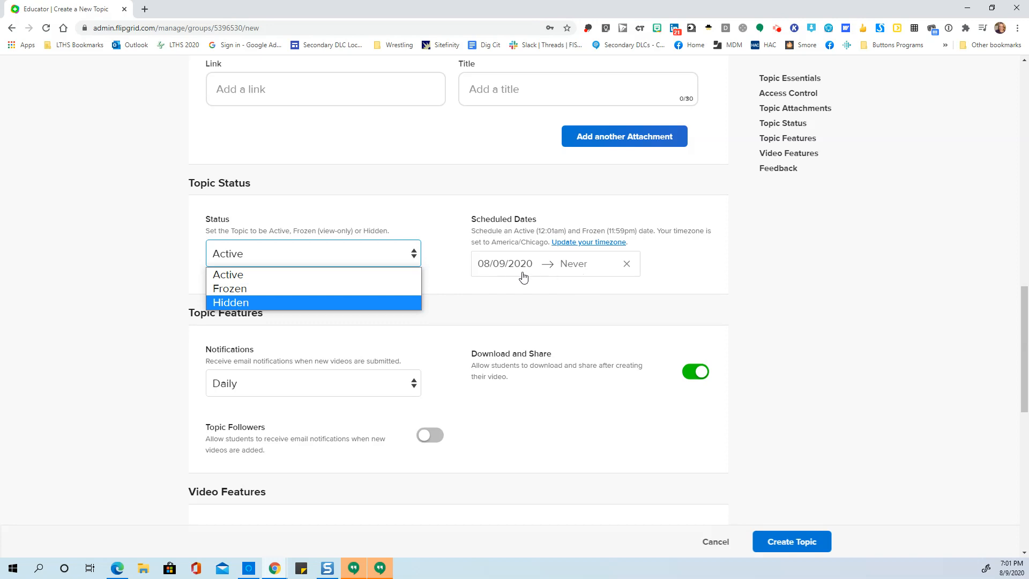
click(674, 279)
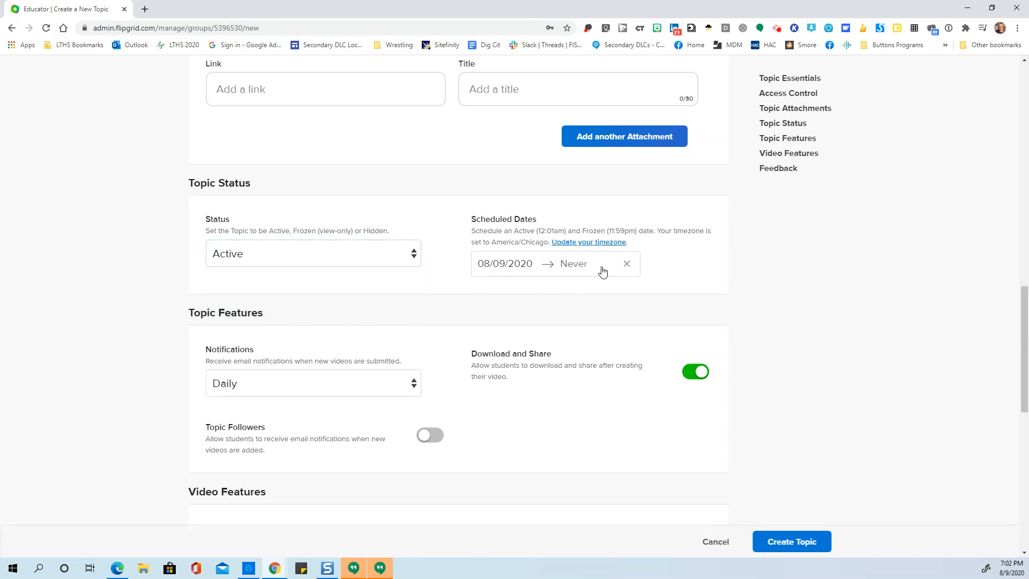
View the notification frequency choices, and turn Topic Followers on and back off.
scroll(370, 329, down, 2)
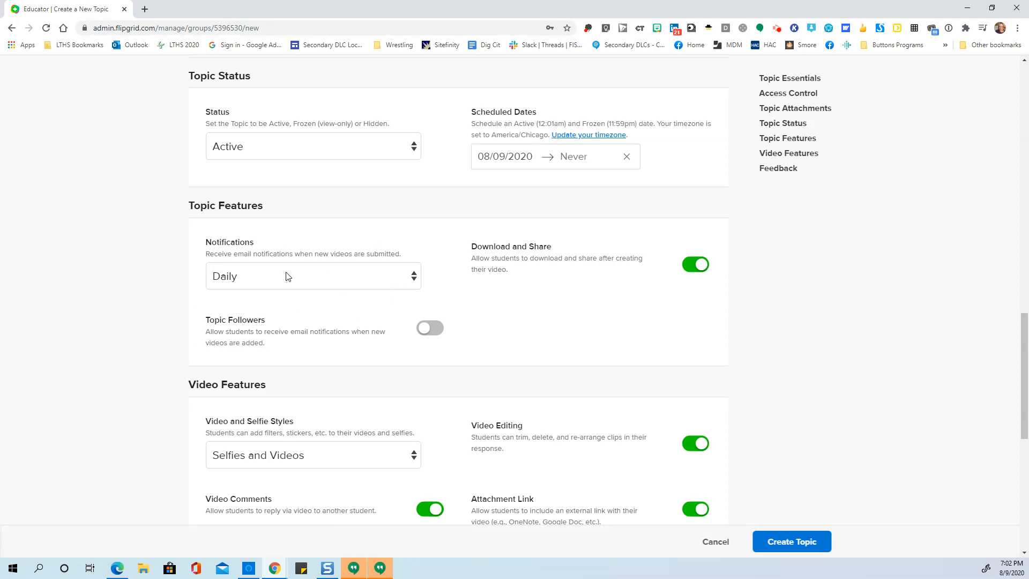
click(386, 281)
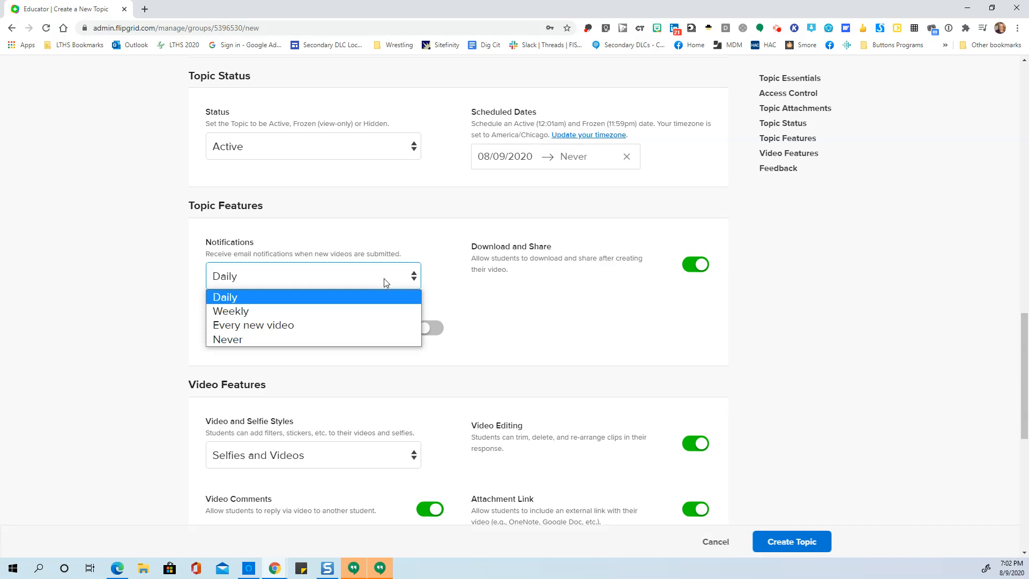
click(386, 277)
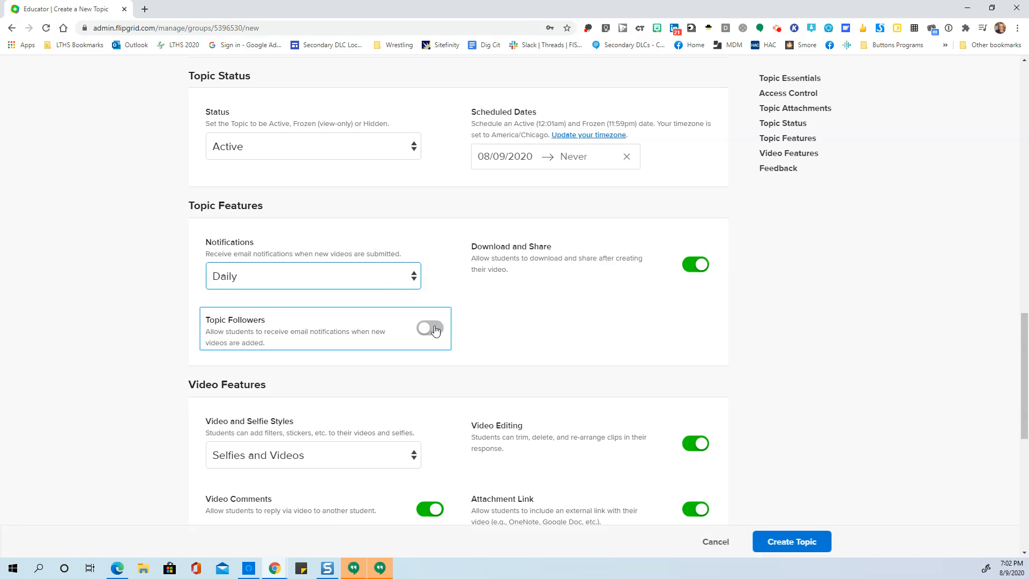
click(417, 331)
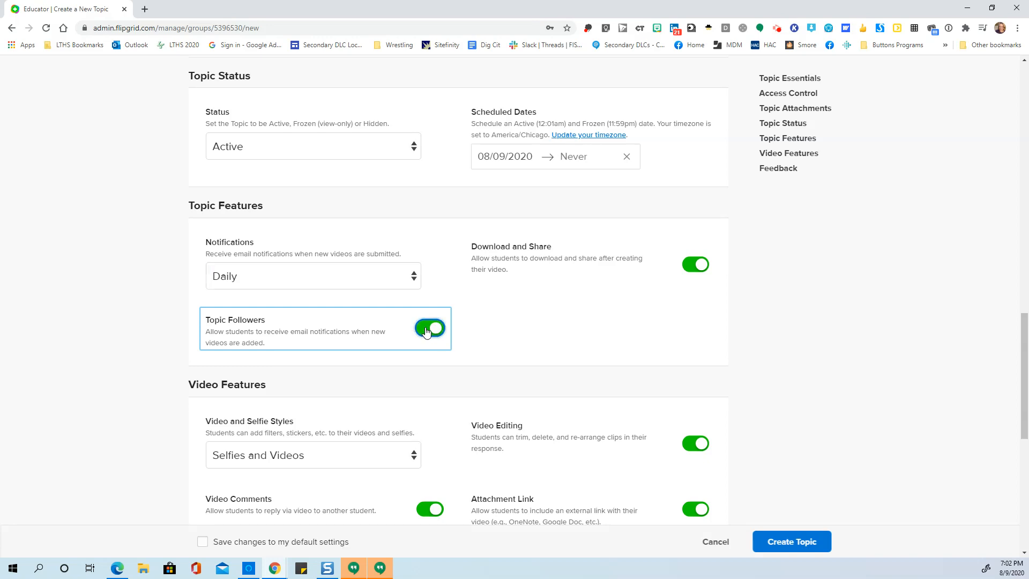
click(428, 329)
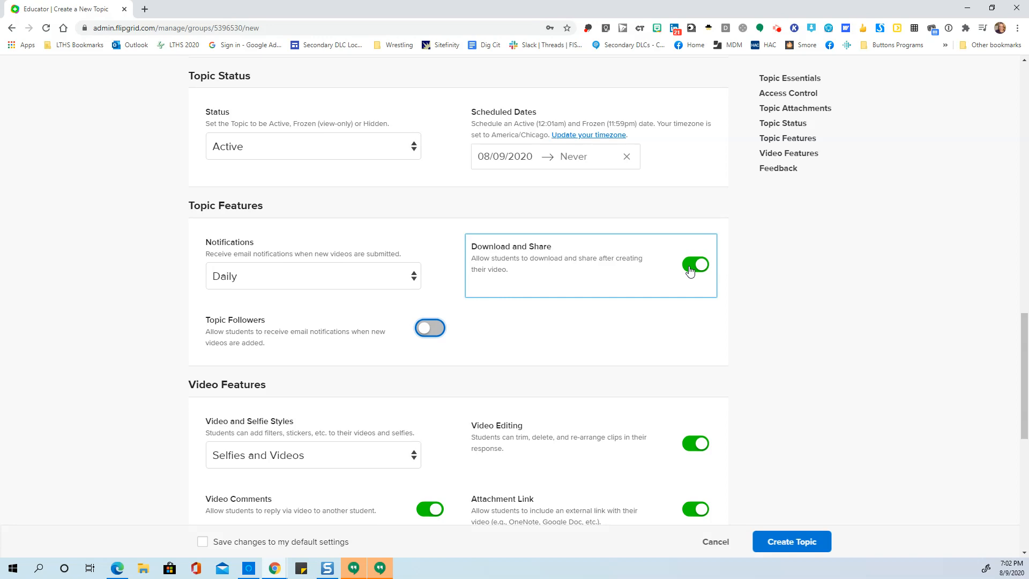
Review the topic's video features, including the choices for video and selfie styles.
scroll(457, 356, down, 3)
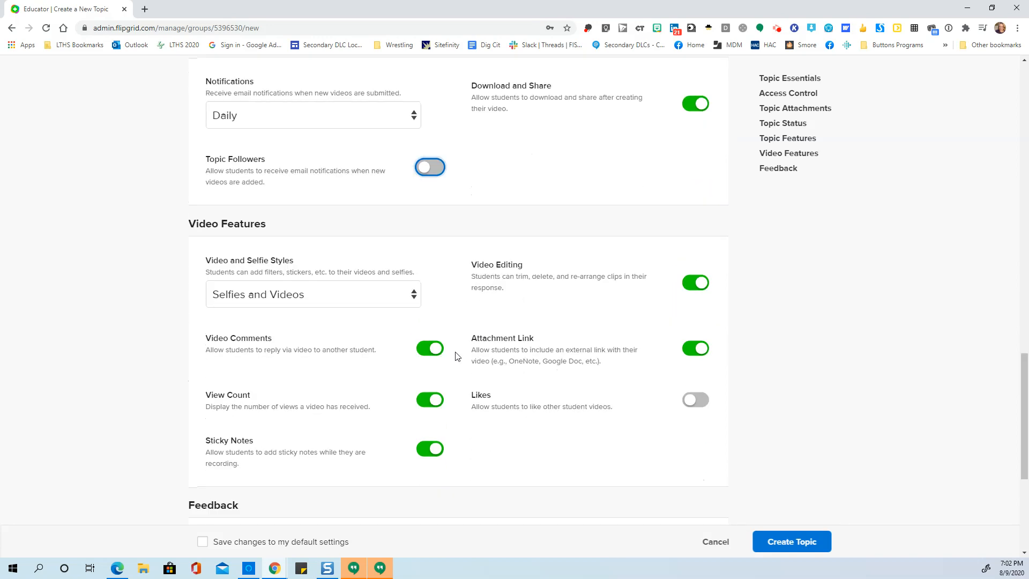
scroll(416, 289, down, 2)
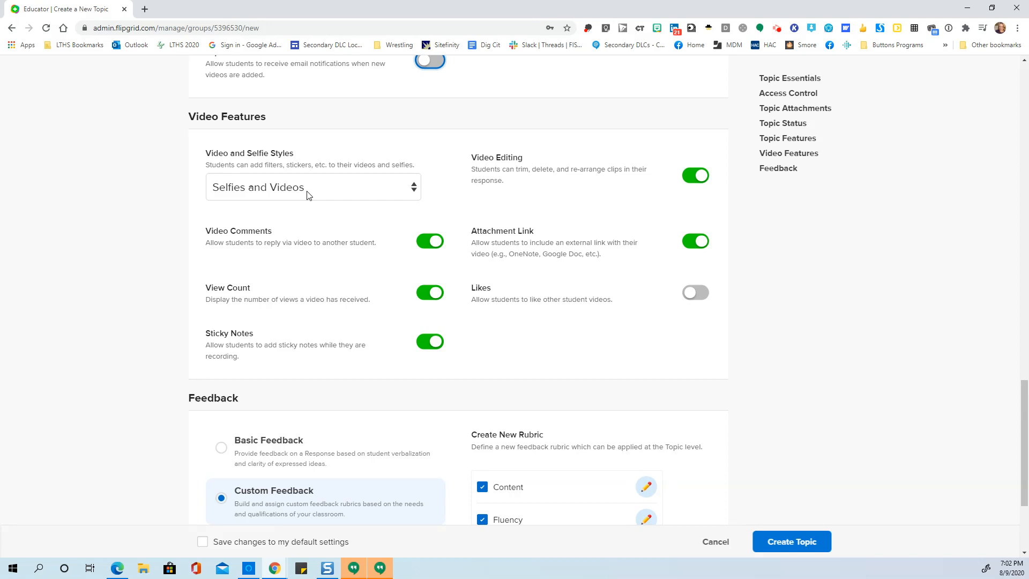
click(308, 194)
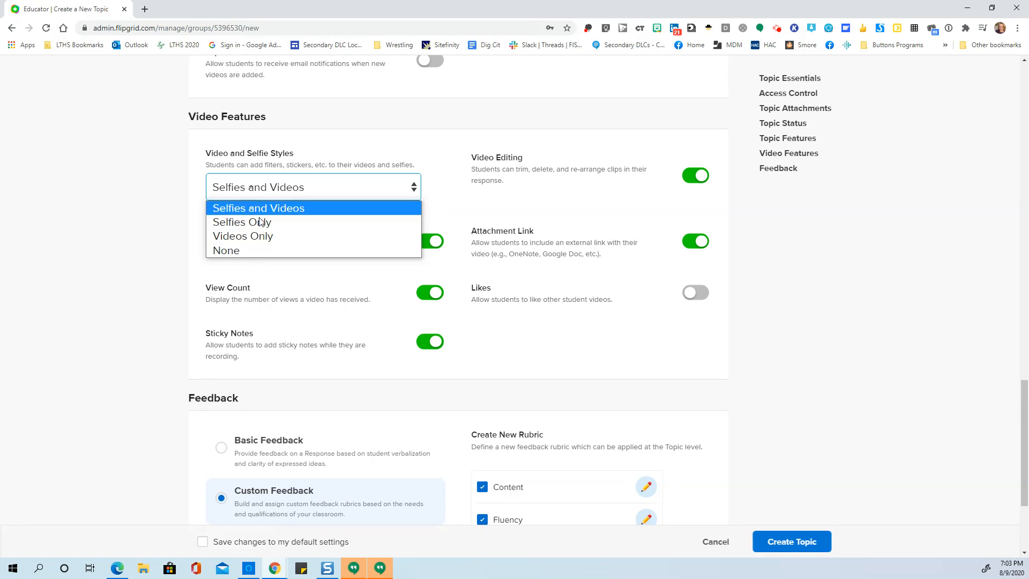
click(176, 244)
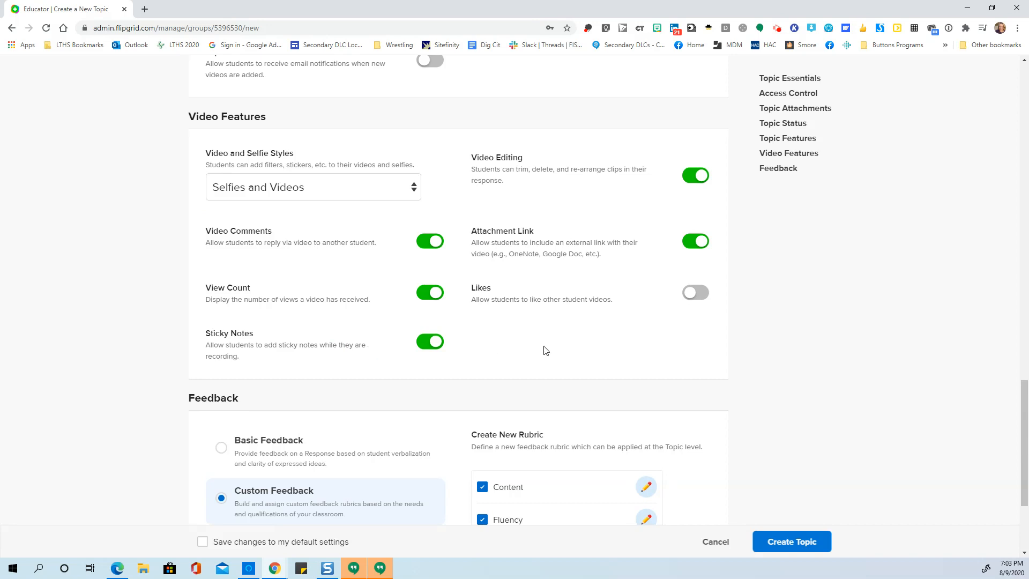
Switch the topic's feedback to Basic Feedback to view its criteria, and return it to Custom Feedback.
scroll(544, 348, down, 3)
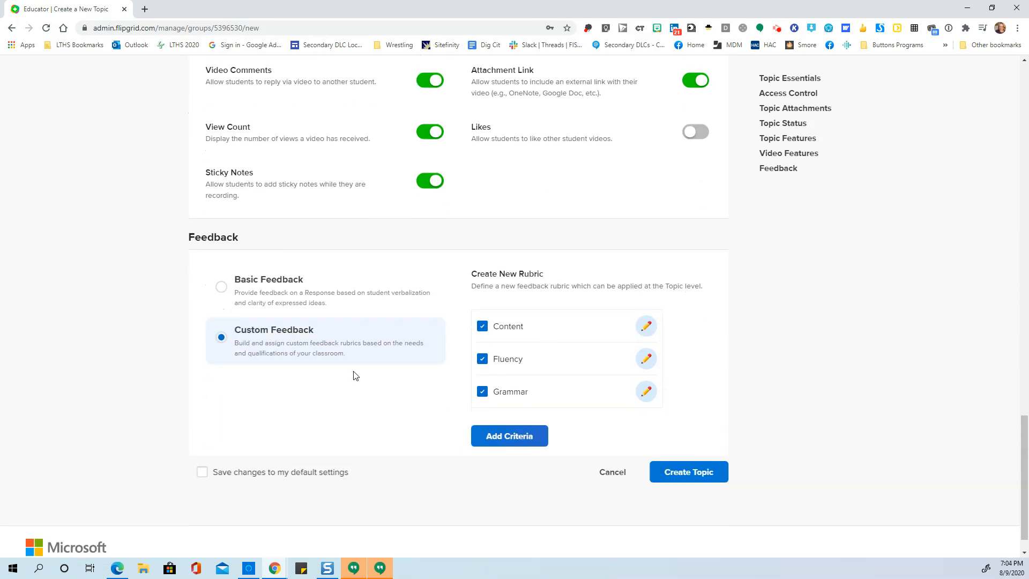
click(290, 298)
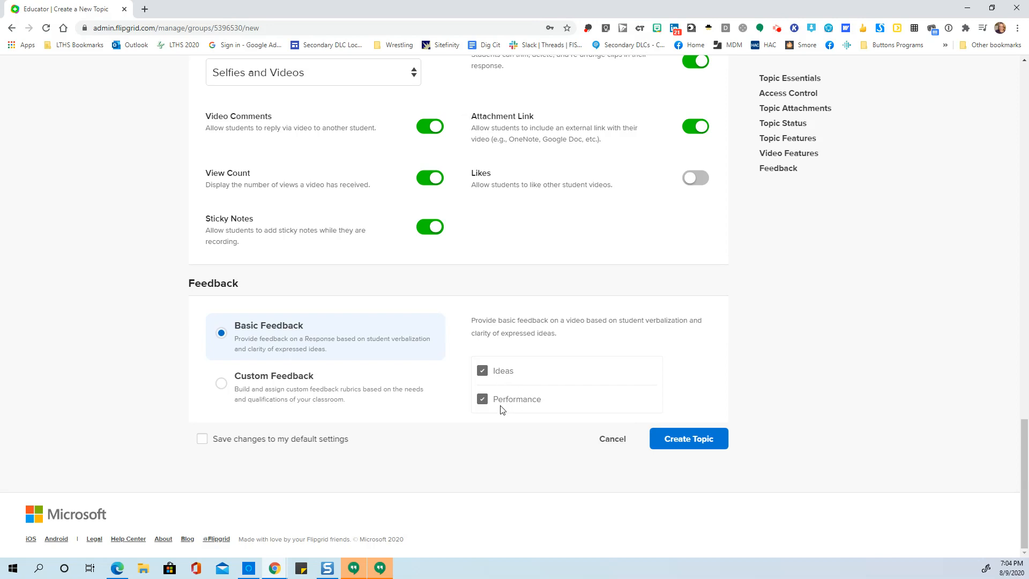
click(256, 385)
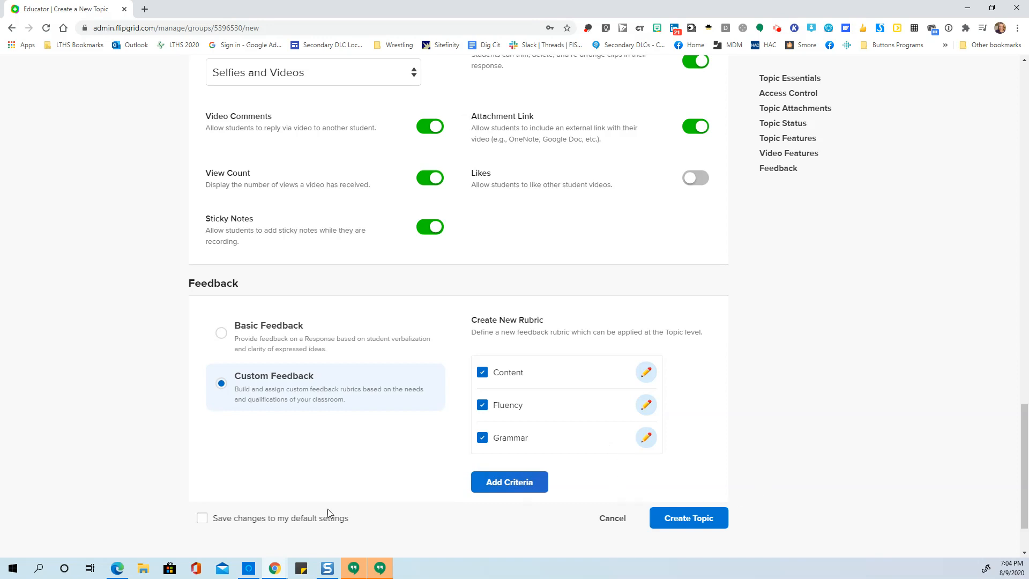
Enable saving the changes to the default settings and create the topic.
click(202, 519)
click(203, 519)
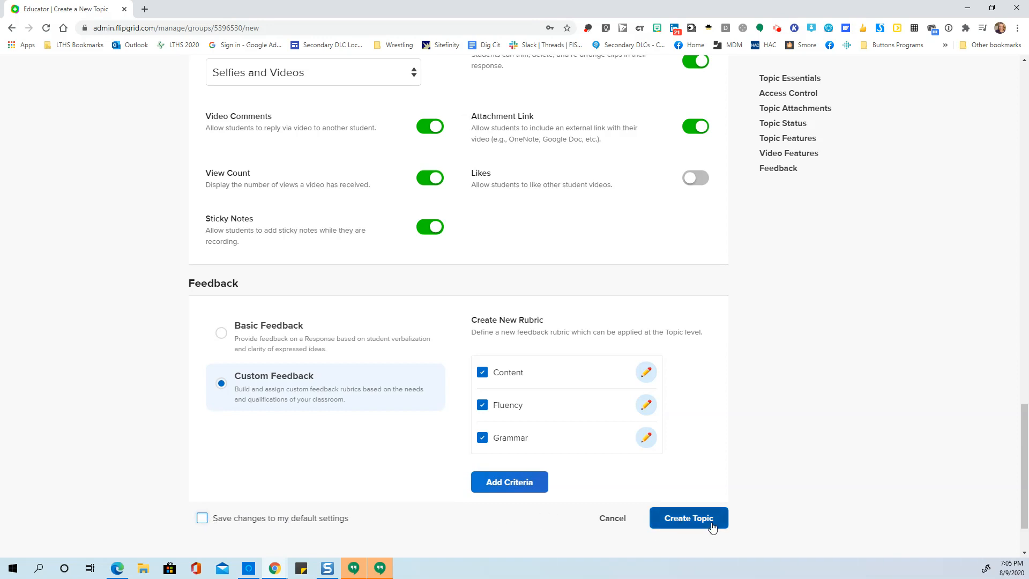
click(256, 522)
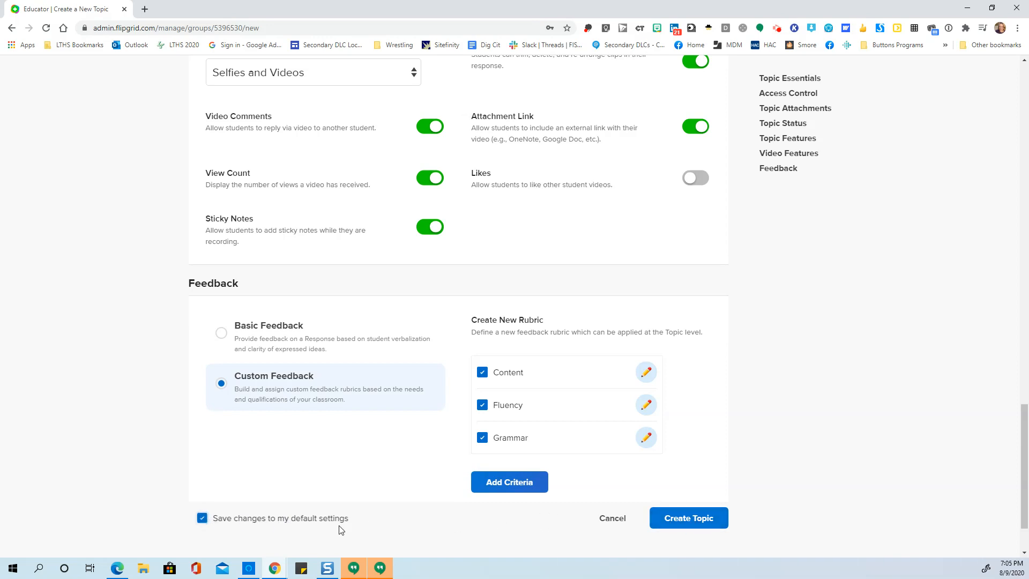
click(691, 520)
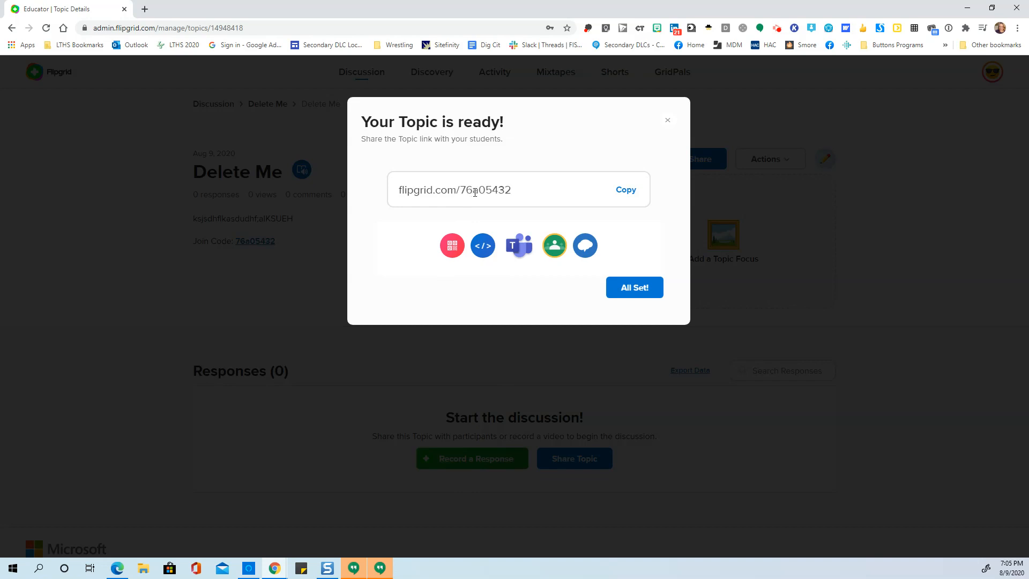
Highlight the topic code in the share link and dismiss the share dialog.
double_click(521, 191)
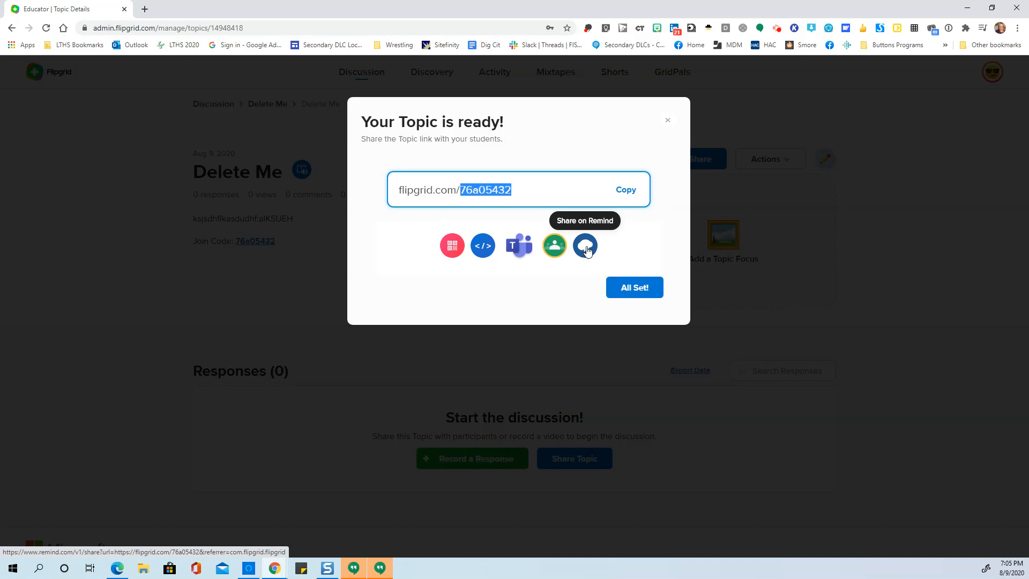
click(637, 288)
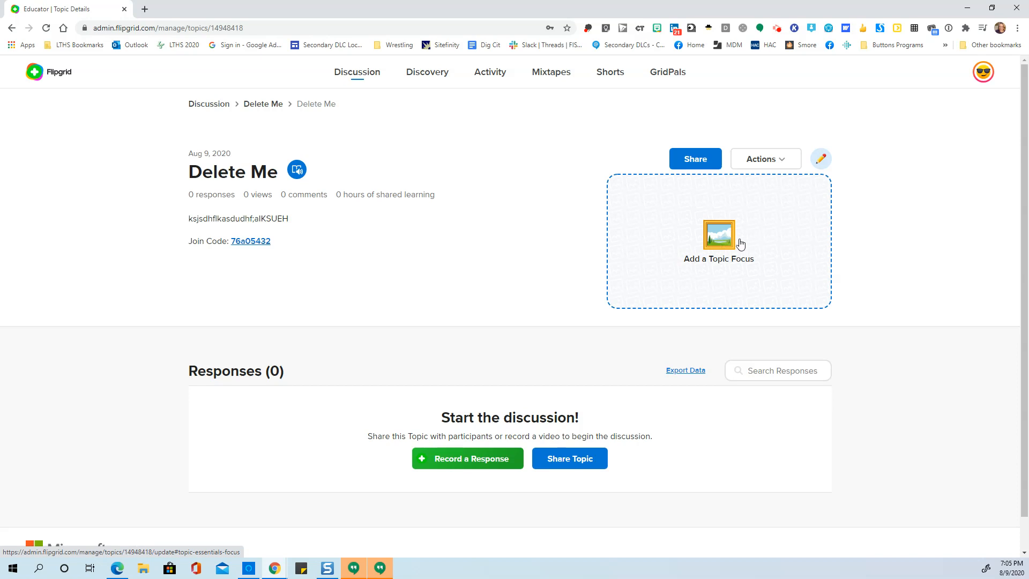
Check the new topic's available actions, and highlight its activity statistics and prompt text.
click(782, 159)
click(782, 159)
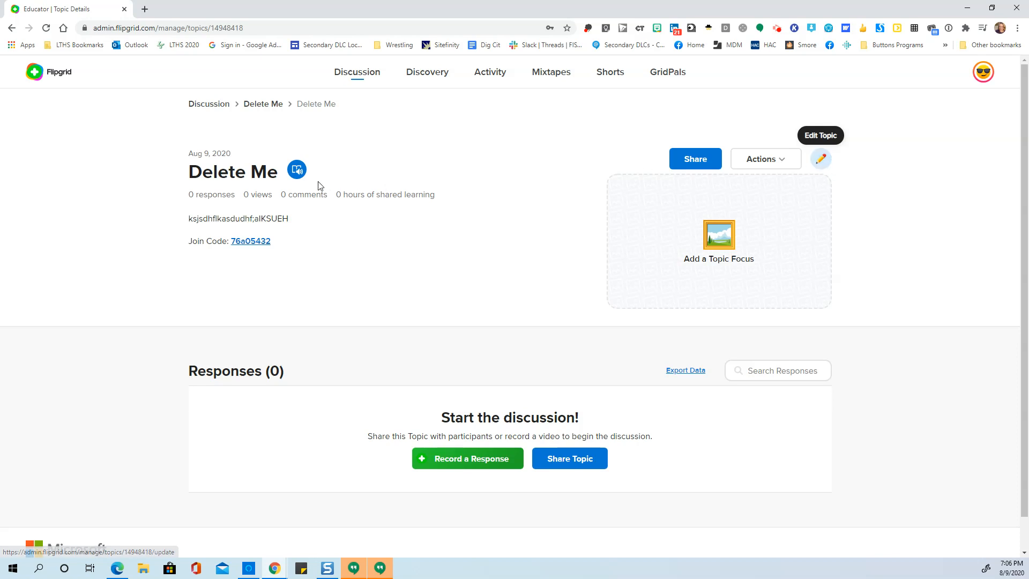
drag(190, 196, 447, 200)
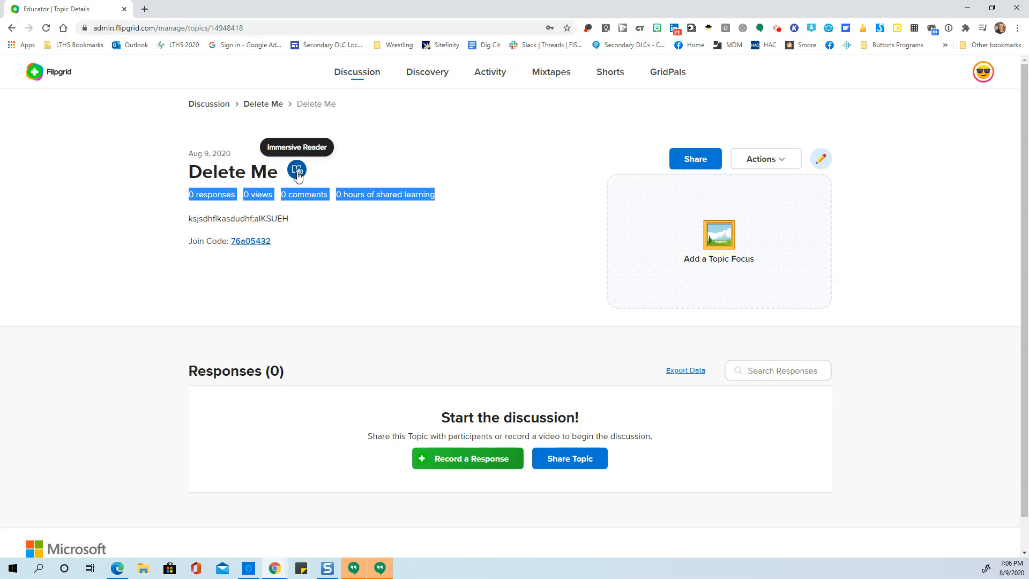
drag(192, 220, 298, 231)
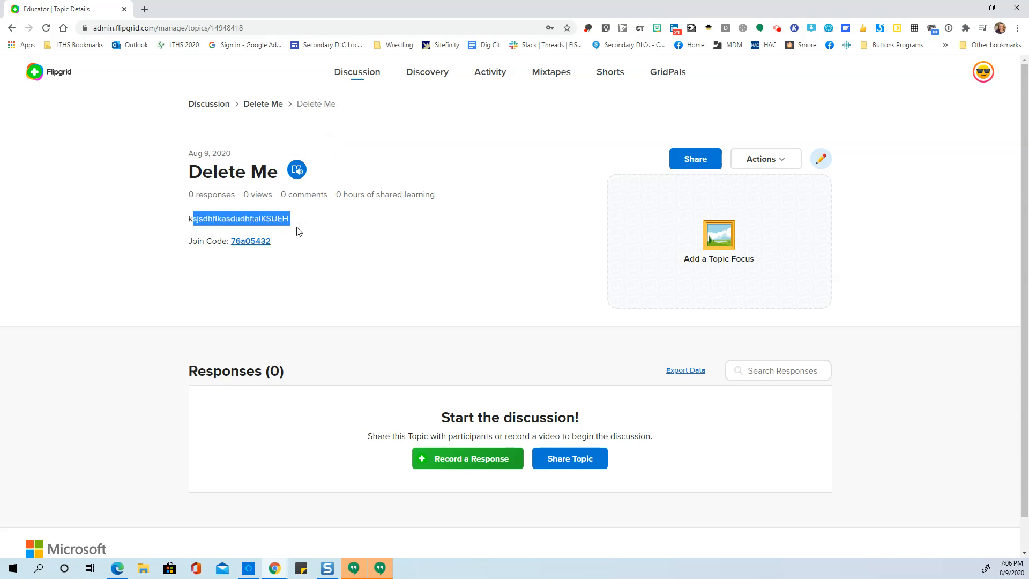